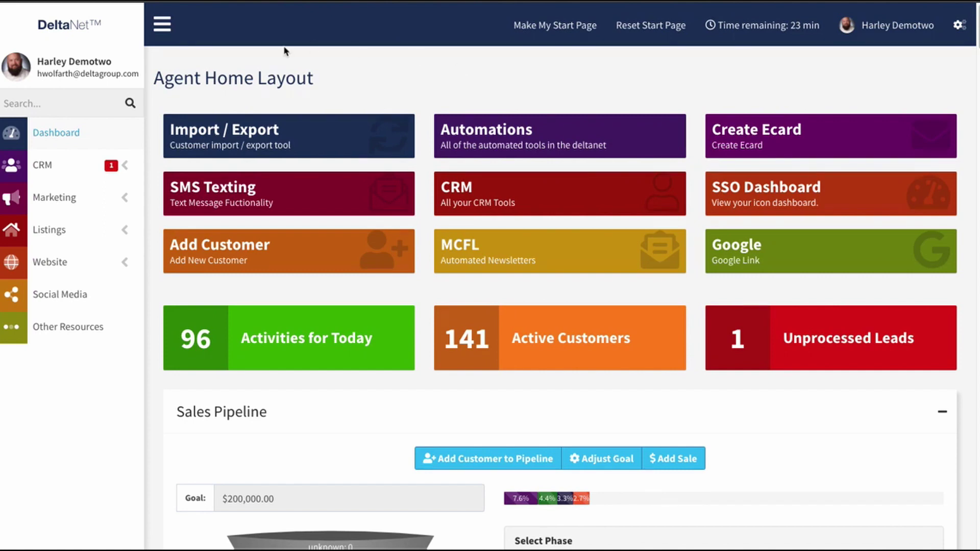
- Open Google Contacts from the Google tools on the CRM dashboard
{"action": "left_click", "coordinate": [41, 169]}
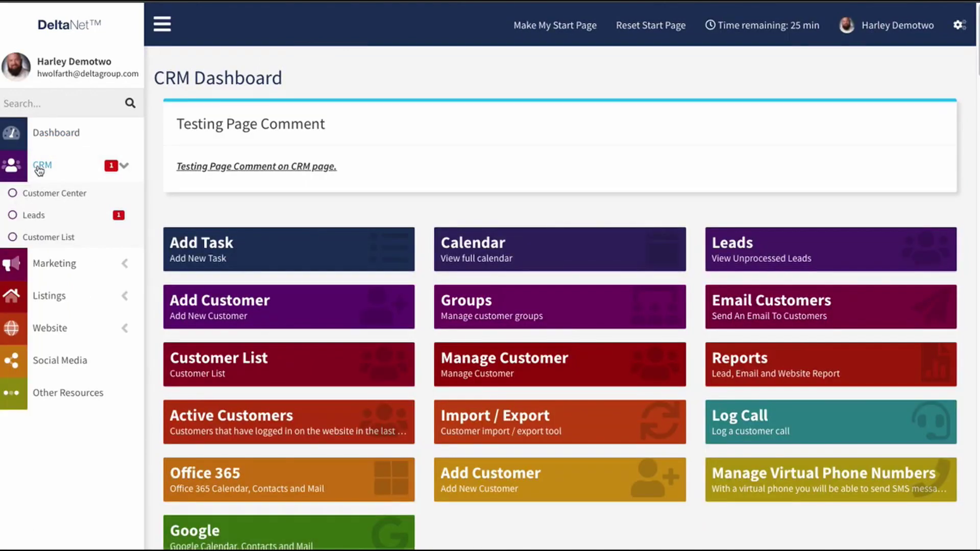
{"action": "scroll", "coordinate": [360, 254], "scroll_direction": "down", "scroll_amount": 1}
{"action": "scroll", "coordinate": [361, 255], "scroll_direction": "down", "scroll_amount": 2}
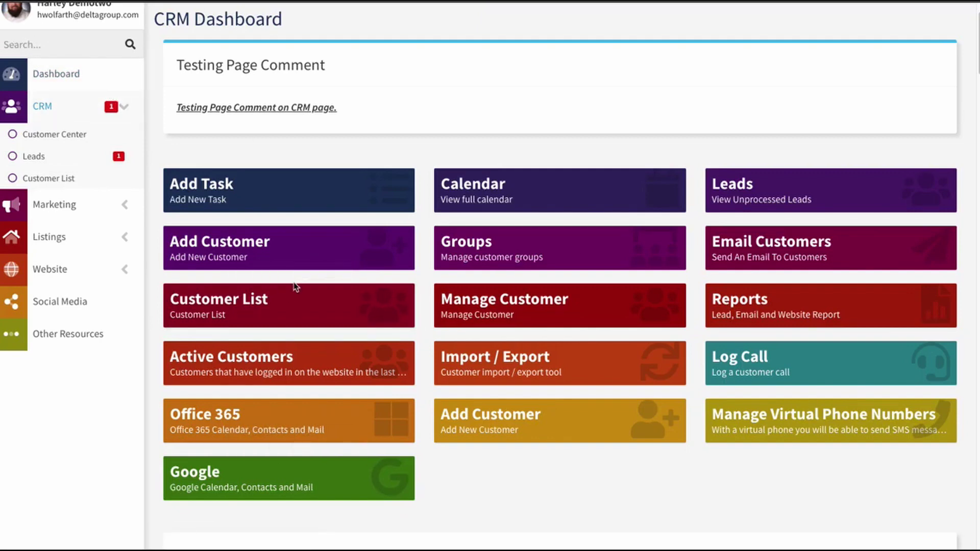
{"action": "left_click", "coordinate": [260, 486]}
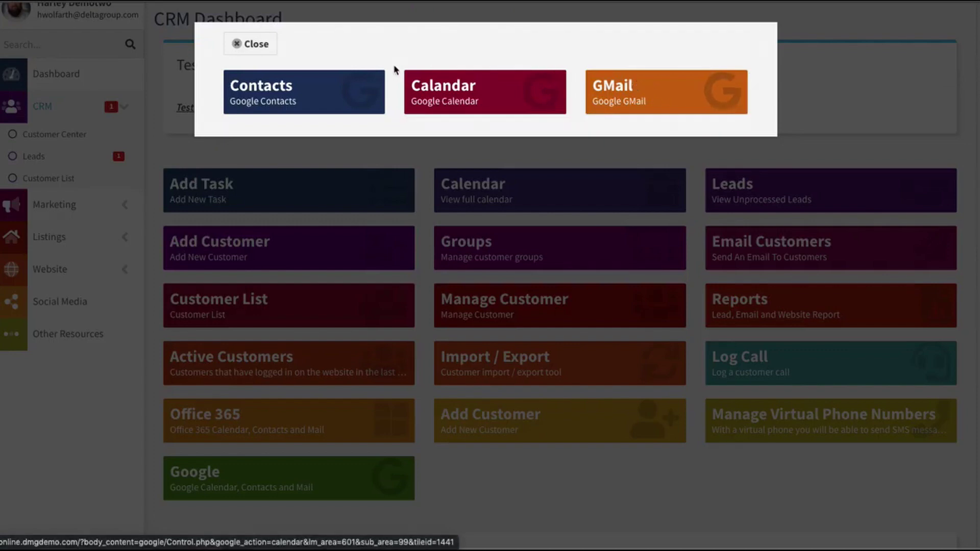
{"action": "left_click", "coordinate": [284, 95]}
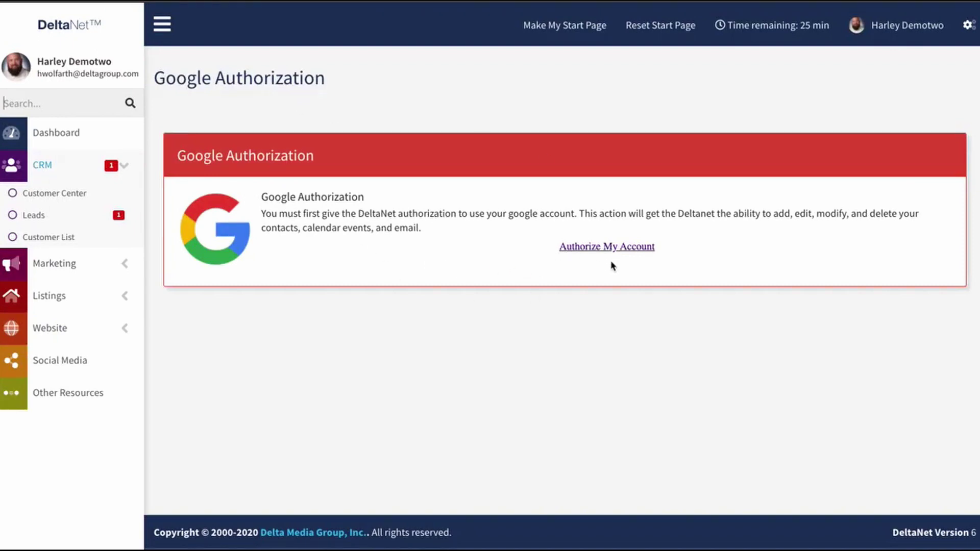
- Authorize DeltaNet Sync to access the DeltaSync Gmail account, proceeding past the unverified-app warning and allowing all requested permissions
{"action": "left_click", "coordinate": [602, 248]}
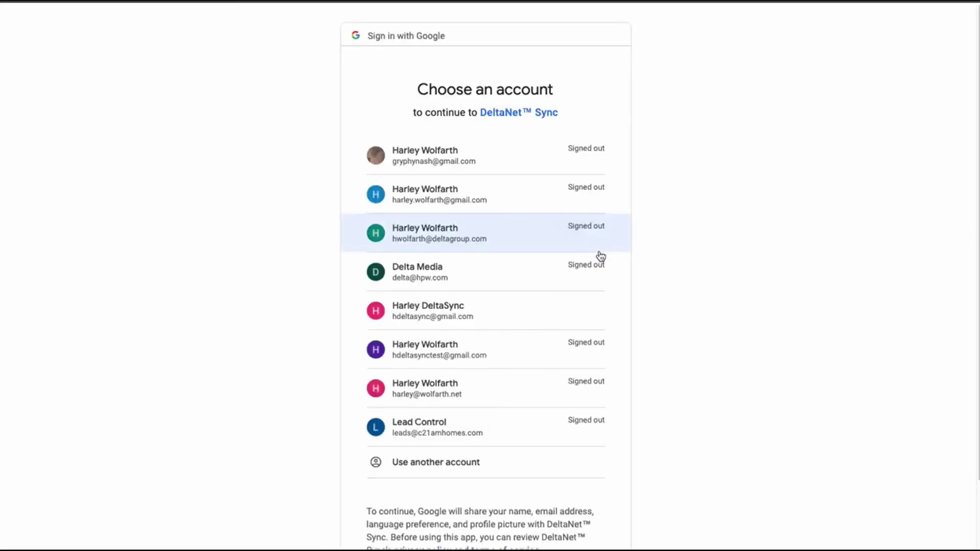
{"action": "left_click", "coordinate": [437, 317]}
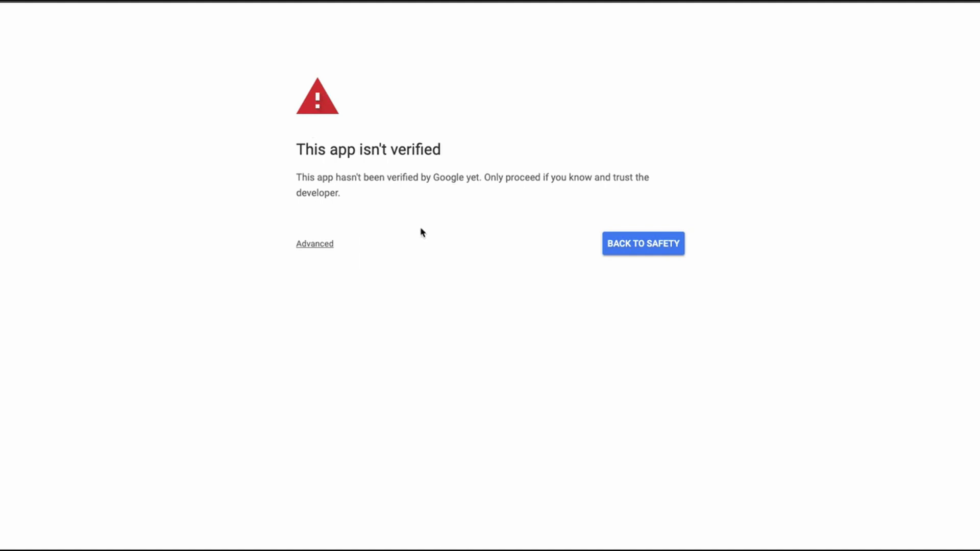
{"action": "left_click", "coordinate": [314, 245]}
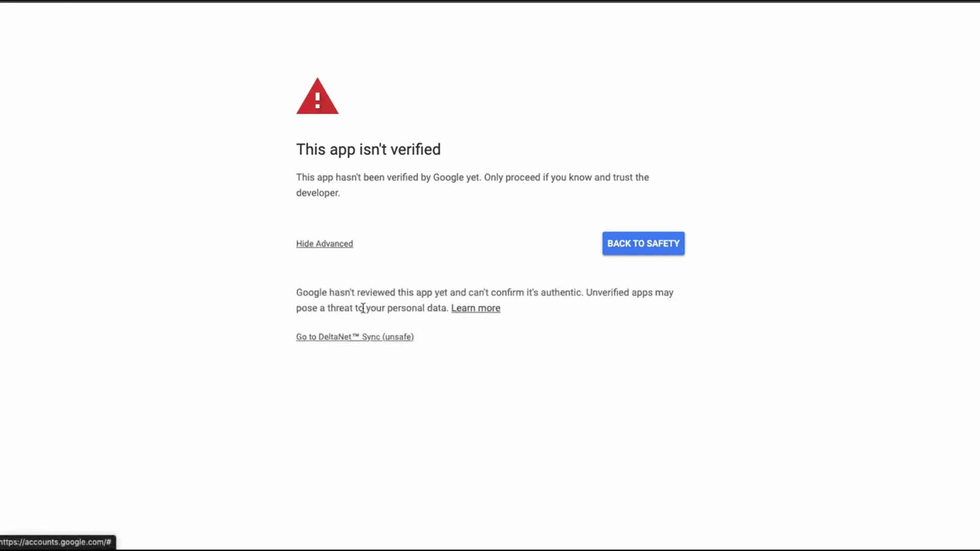
{"action": "left_click", "coordinate": [349, 341]}
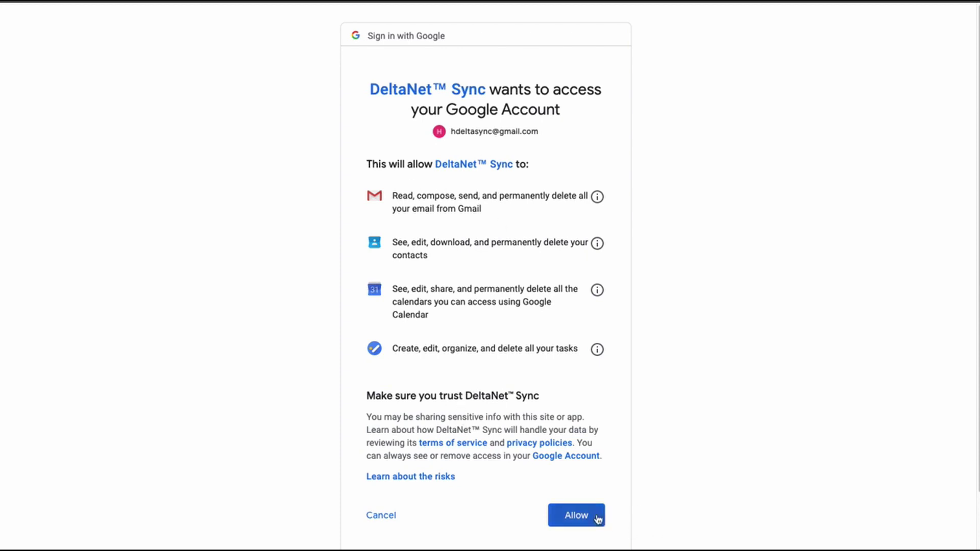
{"action": "left_click", "coordinate": [575, 516]}
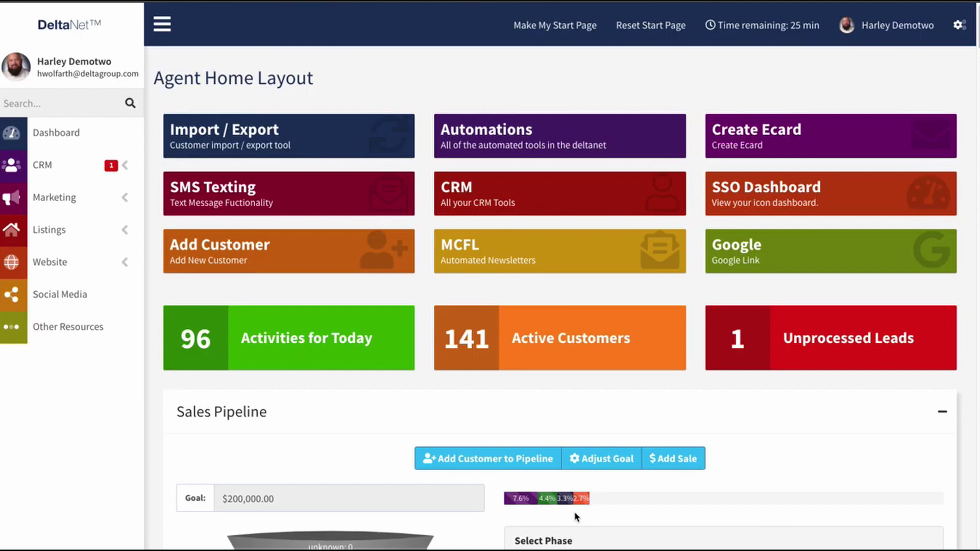
- Return to Google Contacts through the CRM's Google tools and activate Google Contacts in the DeltaNet
{"action": "left_click", "coordinate": [43, 166]}
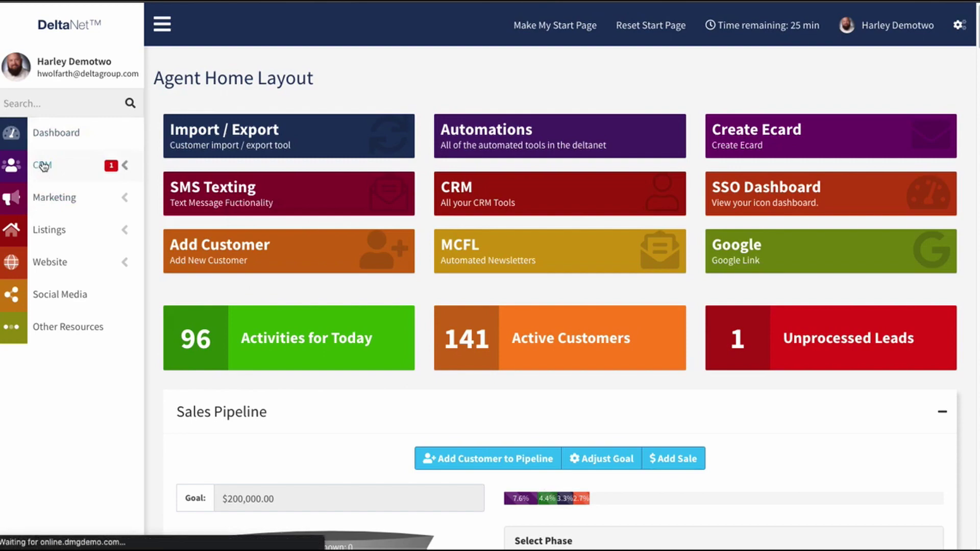
{"action": "scroll", "coordinate": [320, 292], "scroll_direction": "down", "scroll_amount": 3}
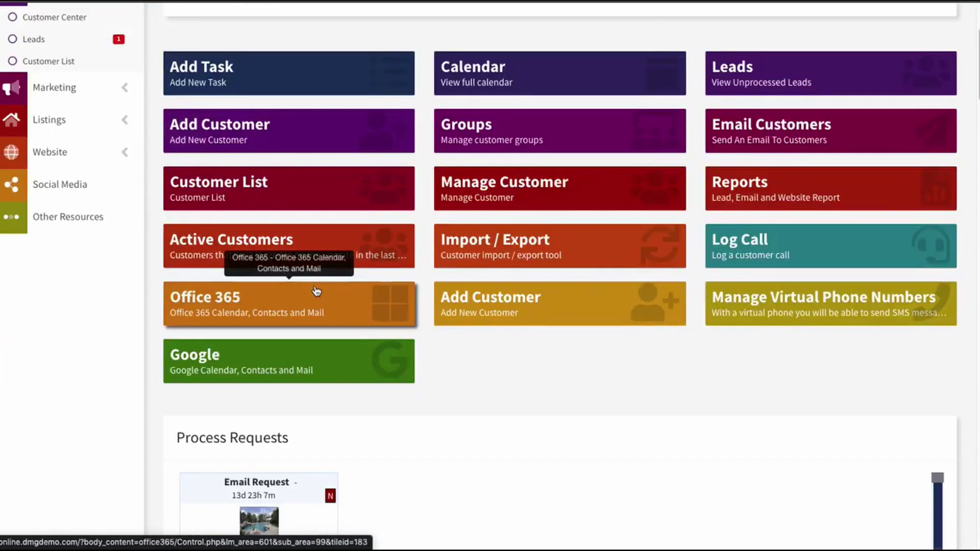
{"action": "left_click", "coordinate": [255, 361]}
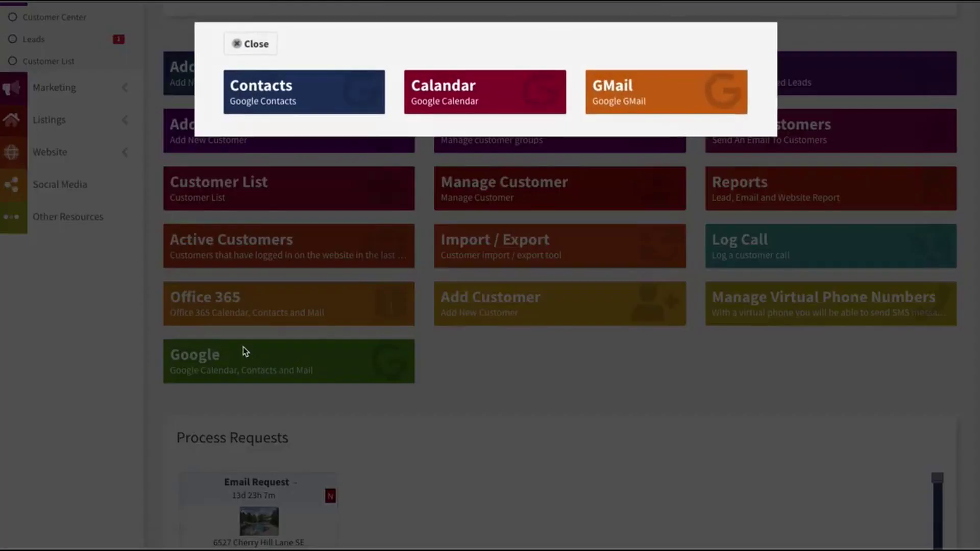
{"action": "left_click", "coordinate": [280, 92]}
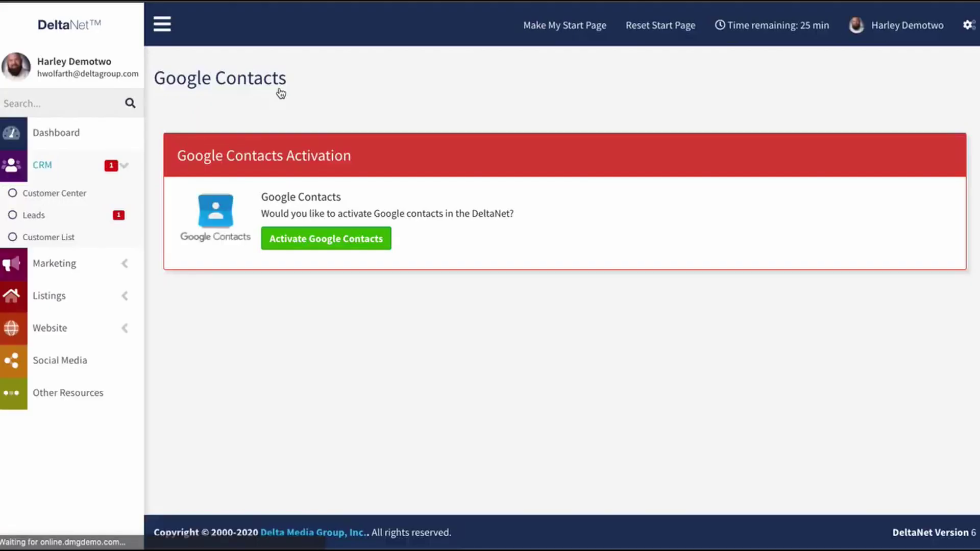
{"action": "left_click", "coordinate": [328, 245]}
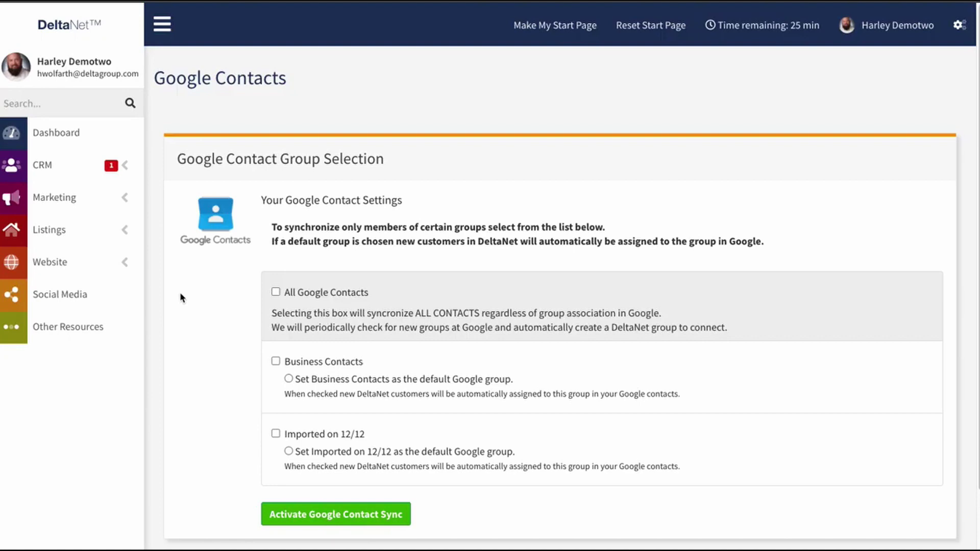
- Select All Google Contacts for synchronization, set Business Contacts as the default Google group, and activate the contact sync
{"action": "left_click", "coordinate": [276, 293]}
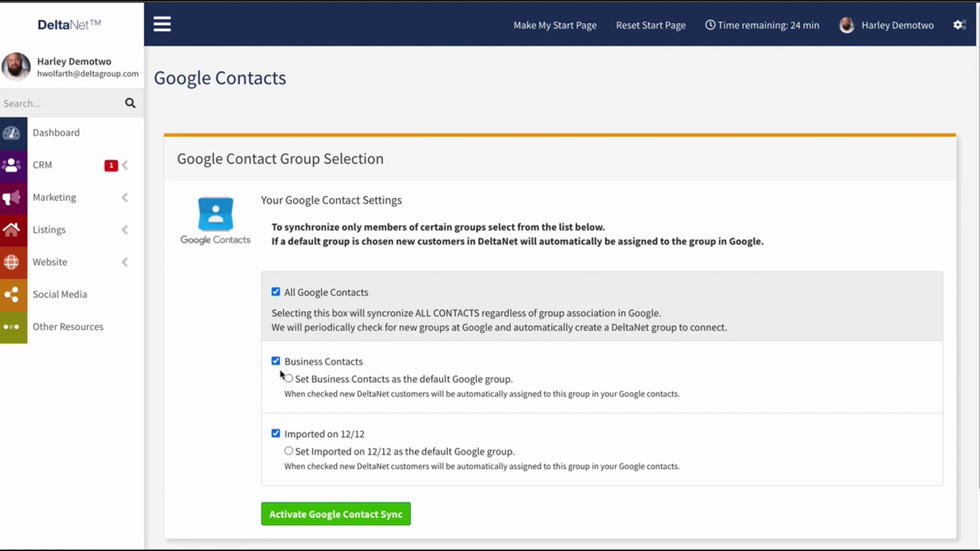
{"action": "left_click", "coordinate": [276, 292]}
{"action": "left_click", "coordinate": [276, 362]}
{"action": "left_click", "coordinate": [276, 434]}
{"action": "left_click", "coordinate": [289, 379]}
{"action": "left_click", "coordinate": [277, 292]}
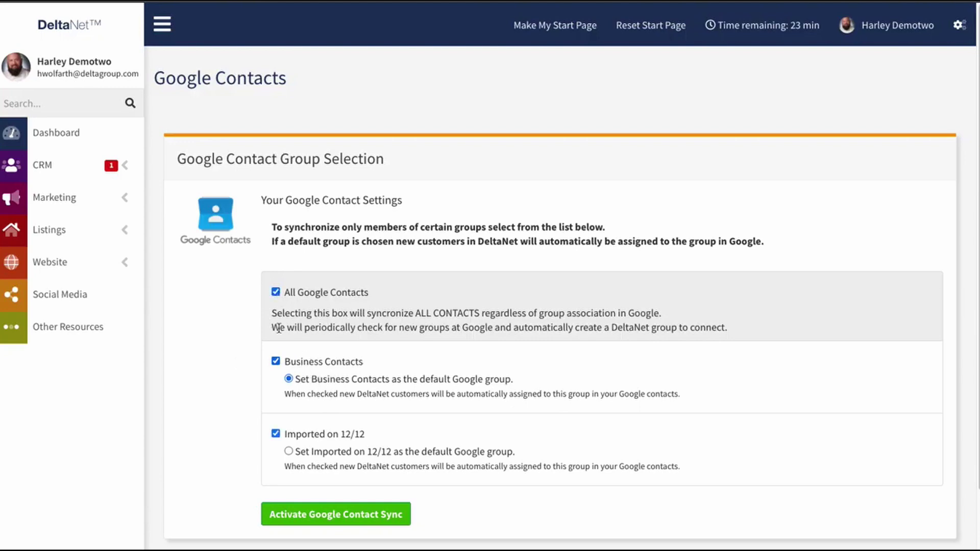
{"action": "left_click", "coordinate": [289, 451]}
{"action": "left_click", "coordinate": [288, 378]}
{"action": "left_click", "coordinate": [333, 516]}
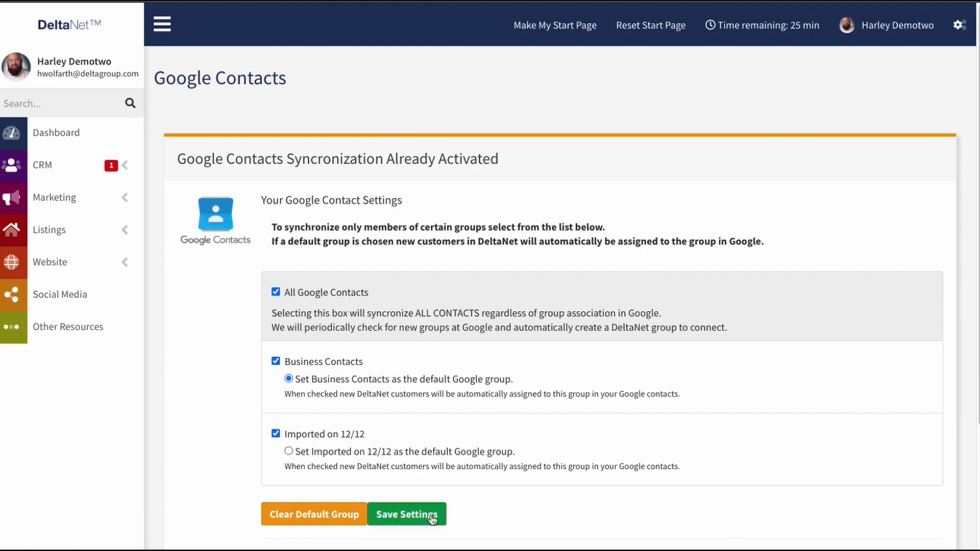
{"action": "scroll", "coordinate": [187, 395], "scroll_direction": "down", "scroll_amount": 3}
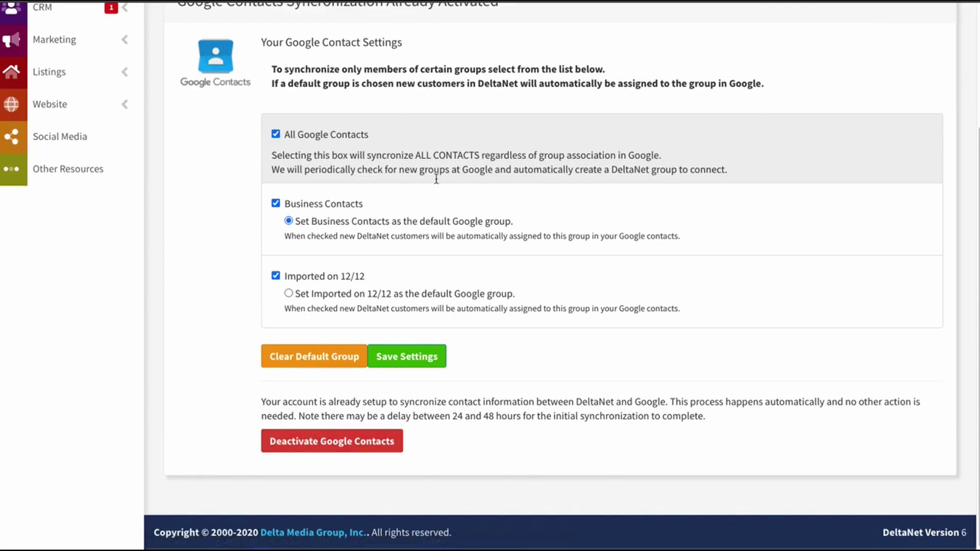
{"action": "scroll", "coordinate": [230, 347], "scroll_direction": "up", "scroll_amount": 3}
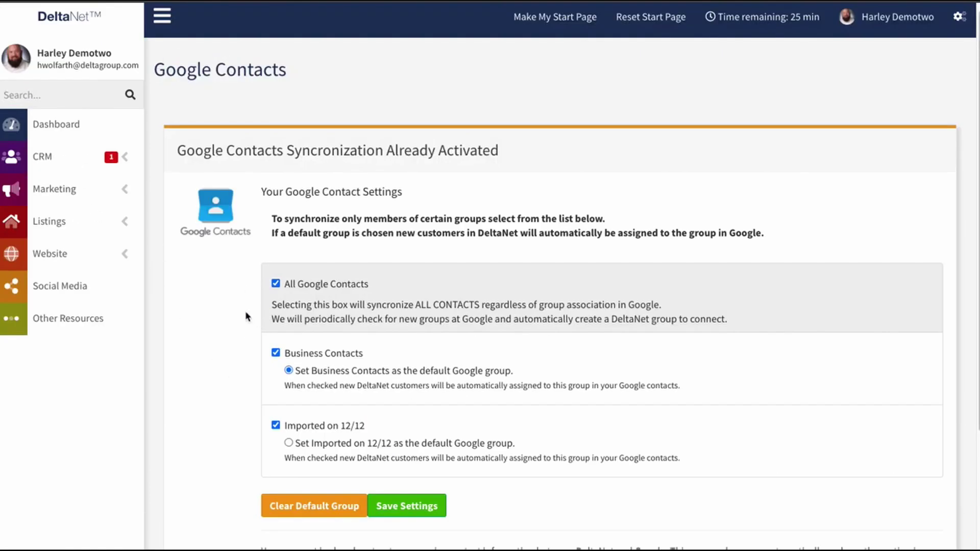
- Open Google Calendar from the CRM's Google tools and activate it in the DeltaNet
{"action": "left_click", "coordinate": [44, 158]}
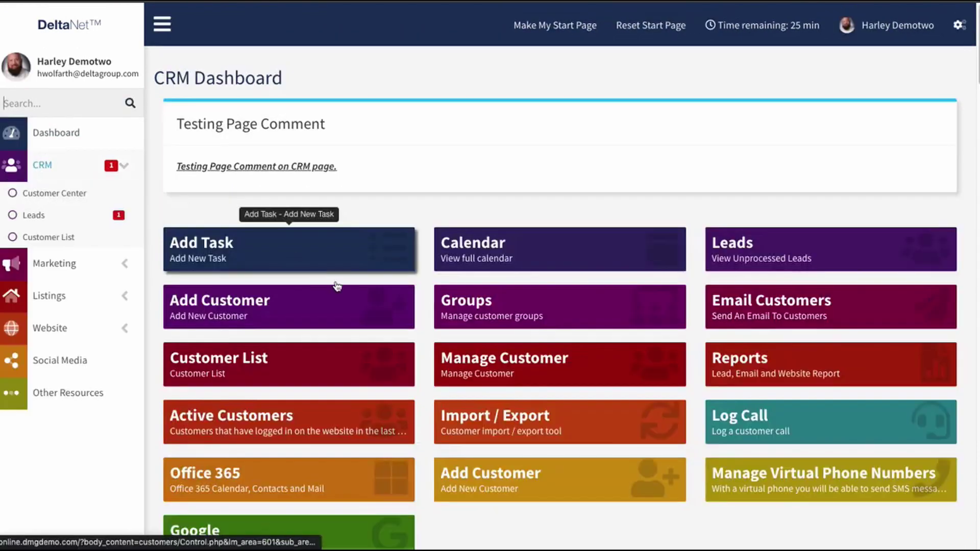
{"action": "scroll", "coordinate": [329, 285], "scroll_direction": "down", "scroll_amount": 3}
{"action": "left_click", "coordinate": [238, 407]}
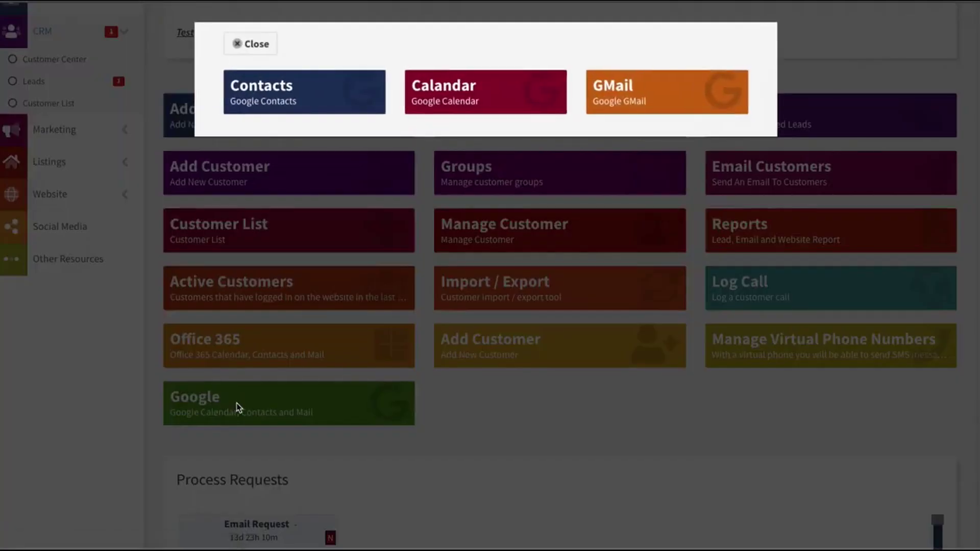
{"action": "left_click", "coordinate": [474, 96]}
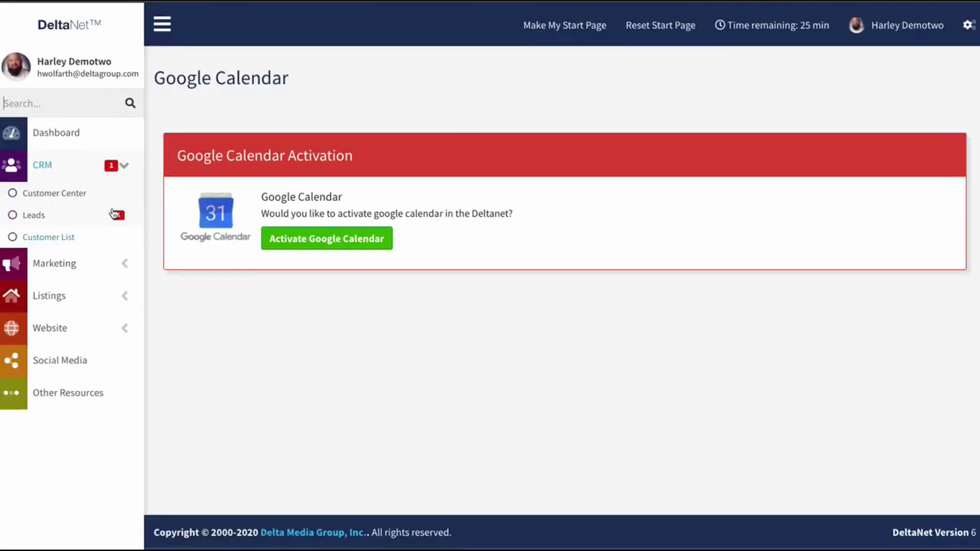
{"action": "left_click", "coordinate": [313, 240]}
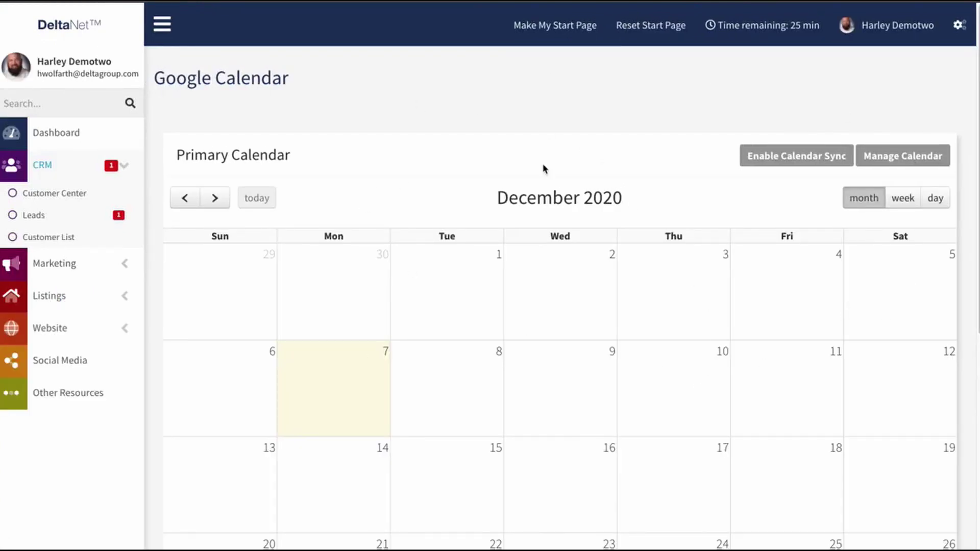
- Enable calendar sync for the primary Google calendar and open the calendar management page
{"action": "left_click", "coordinate": [793, 156]}
{"action": "left_click", "coordinate": [911, 159]}
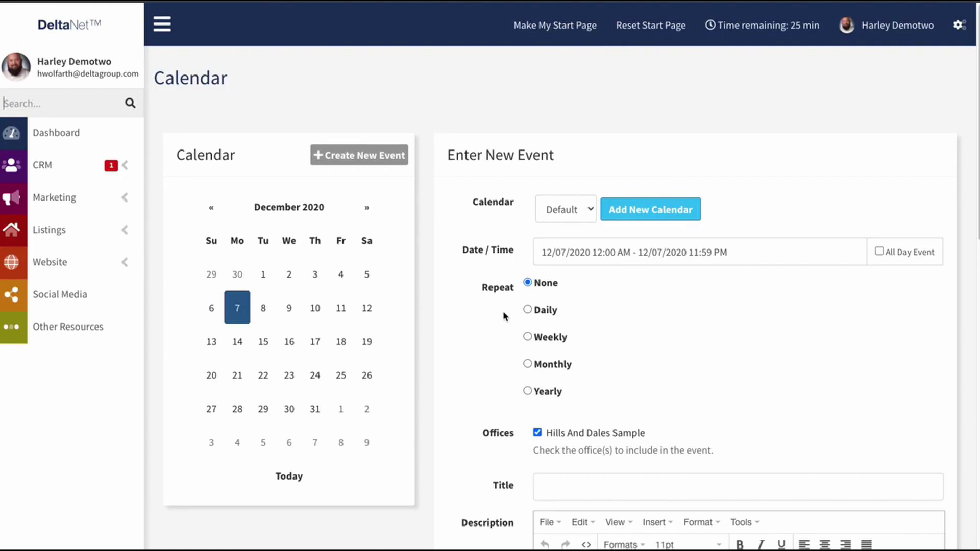
- Open Google GMail from the CRM's Google tools and activate Gmail in the DeltaNet
{"action": "left_click", "coordinate": [42, 171]}
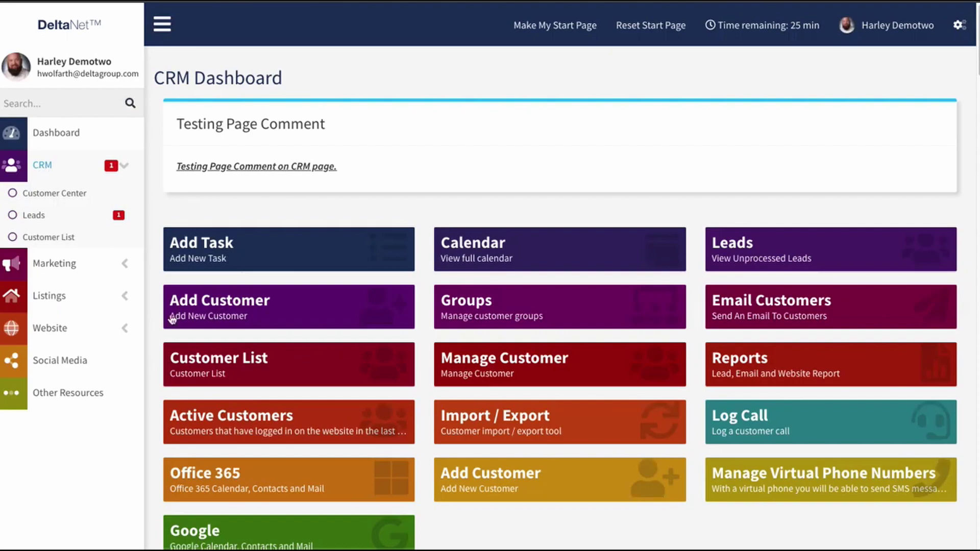
{"action": "scroll", "coordinate": [240, 307], "scroll_direction": "down", "scroll_amount": 1}
{"action": "left_click", "coordinate": [225, 484]}
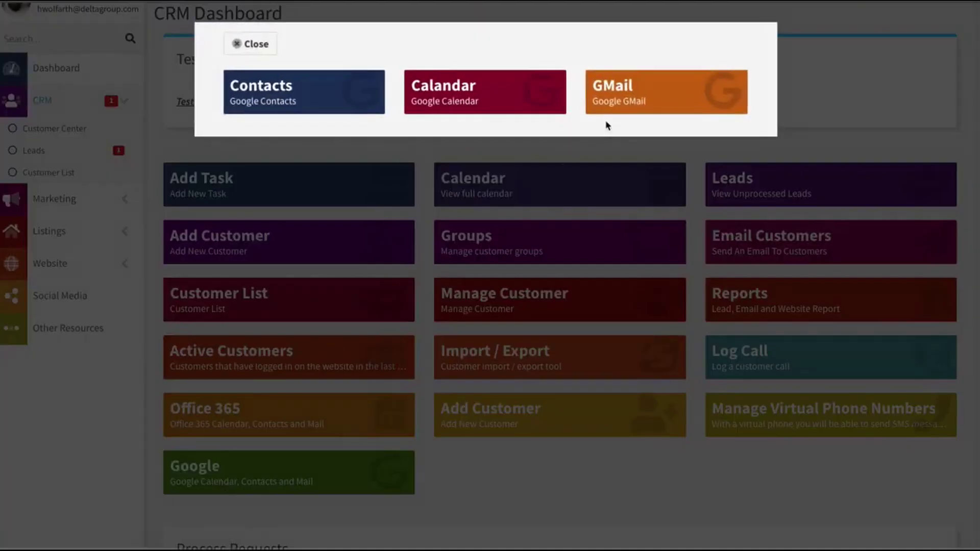
{"action": "left_click", "coordinate": [649, 94]}
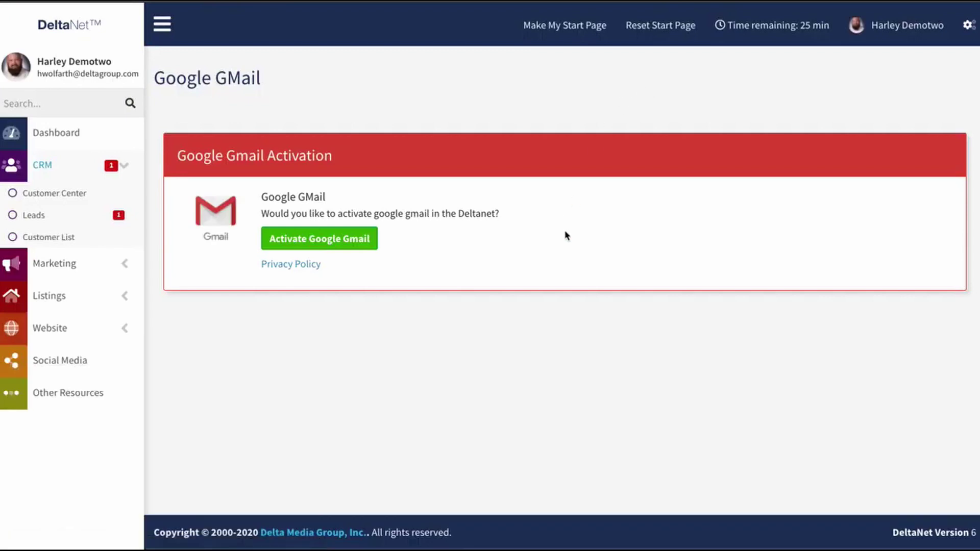
{"action": "left_click", "coordinate": [327, 241]}
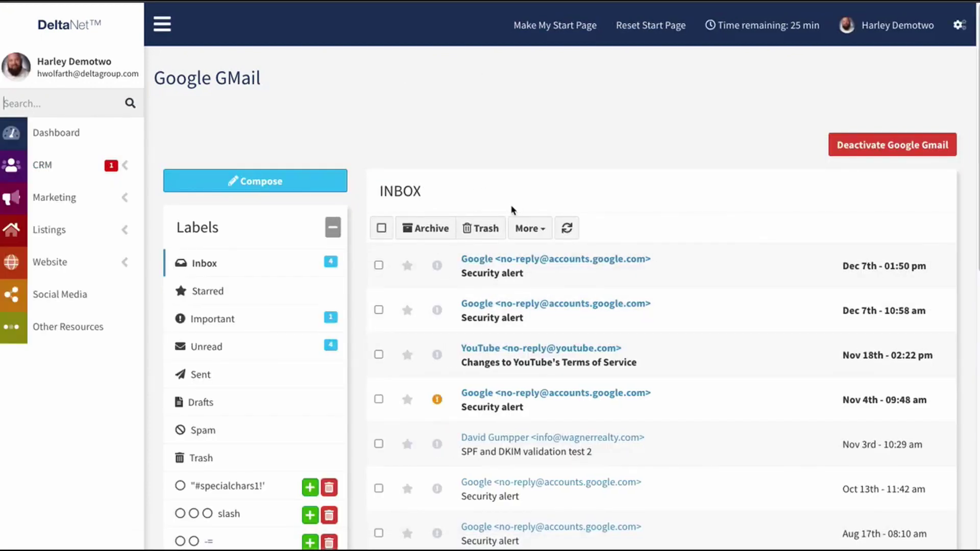
- Look through the Gmail labels and inbox, and view the newest Security alert message from Google
{"action": "scroll", "coordinate": [624, 252], "scroll_direction": "down", "scroll_amount": 2}
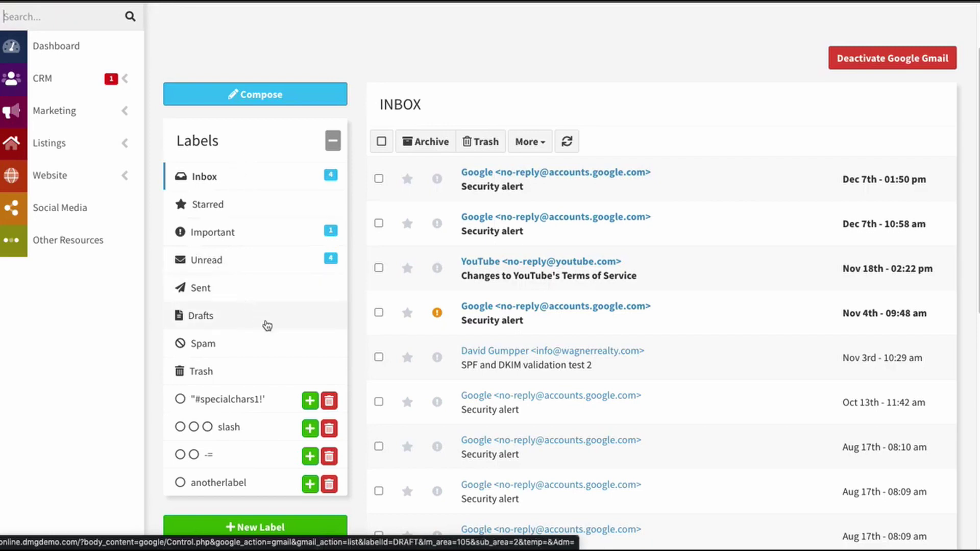
{"action": "scroll", "coordinate": [265, 347], "scroll_direction": "down", "scroll_amount": 1}
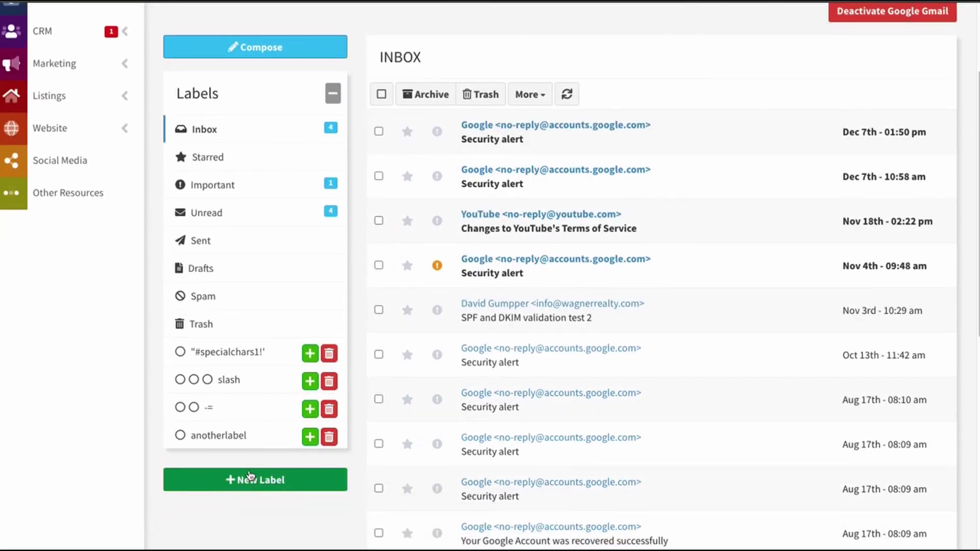
{"action": "scroll", "coordinate": [250, 476], "scroll_direction": "up", "scroll_amount": 1}
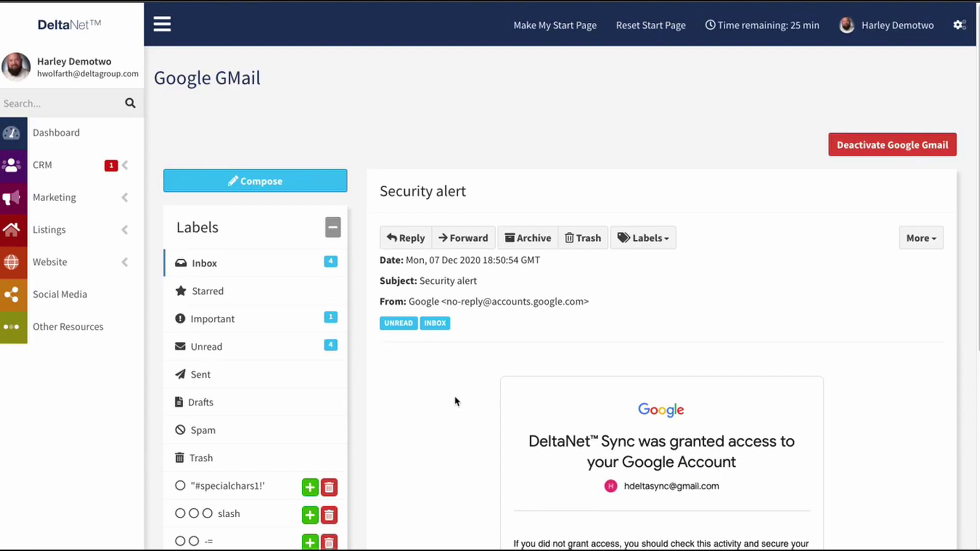
{"action": "scroll", "coordinate": [564, 243], "scroll_direction": "down", "scroll_amount": 5}
{"action": "scroll", "coordinate": [564, 243], "scroll_direction": "up", "scroll_amount": 5}
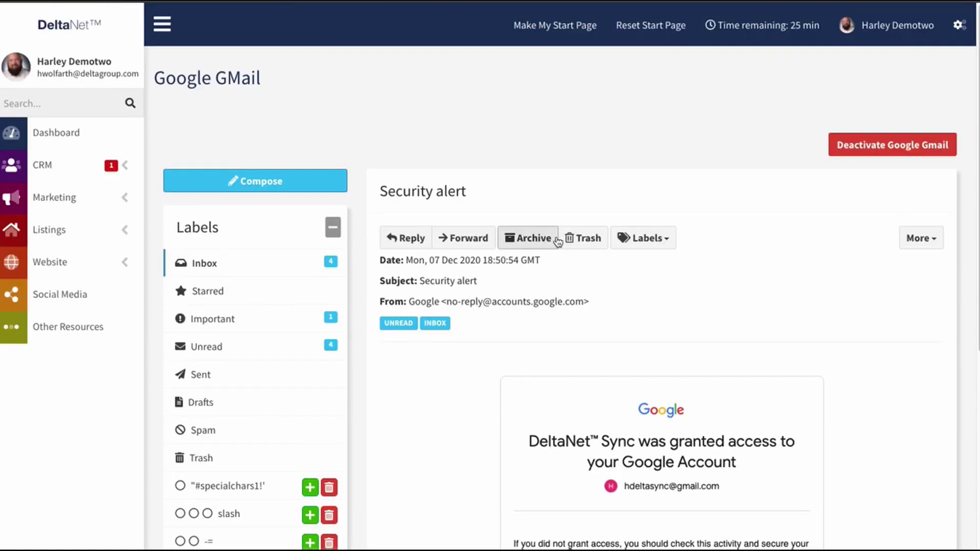